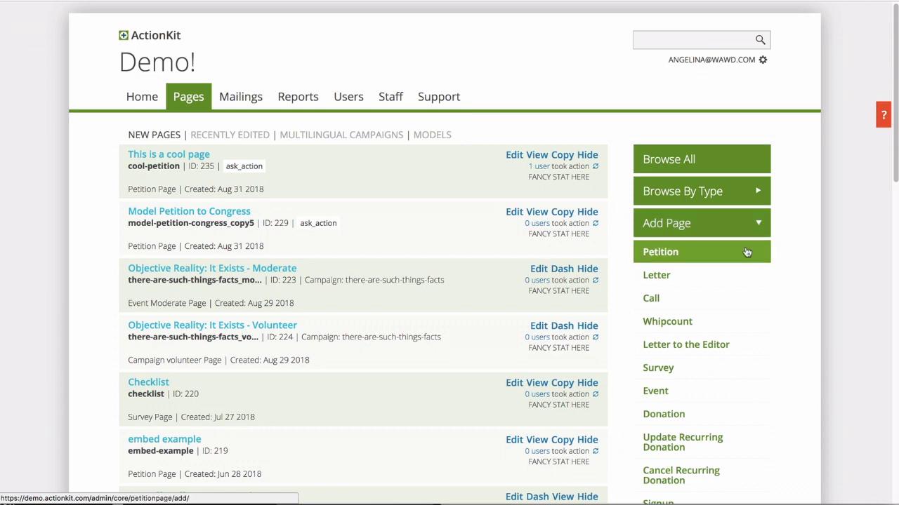
# - Start a new petition page and title it "Save the Black-Footed Cat"
pyautogui.click(747, 252)
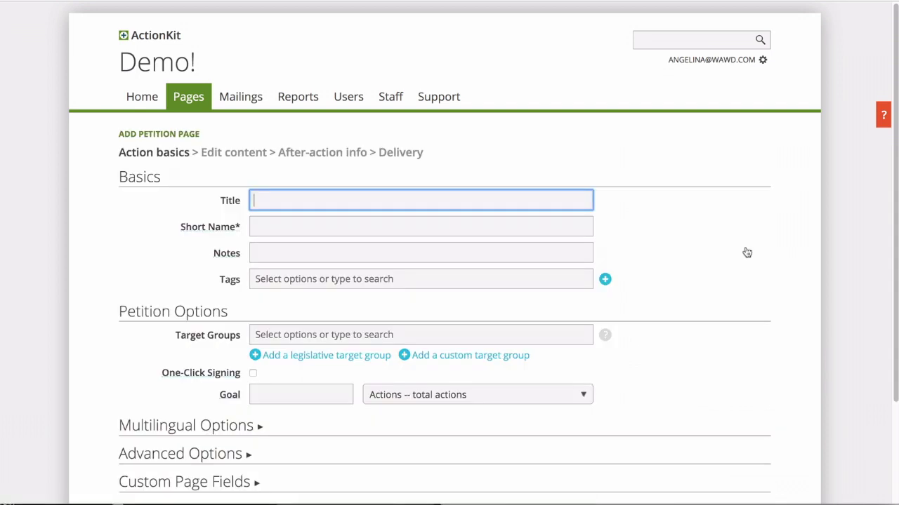
pyautogui.write('Save the Black-Footed ')
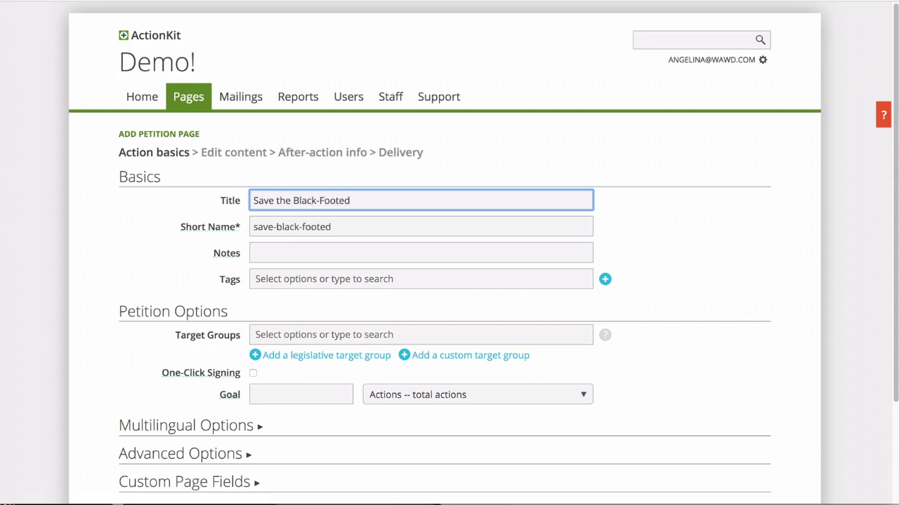
pyautogui.write('Cat')
pyautogui.press('Tab')
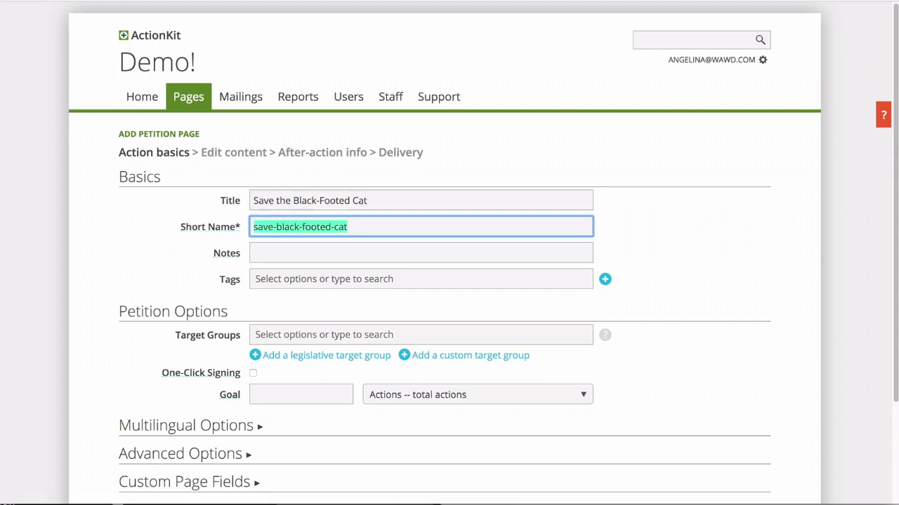
# - Keep the suggested short name and enter the note "this page is for the Spring campaign for the black-footed cat"
pyautogui.press('Tab')
pyautogui.write('this page is ')
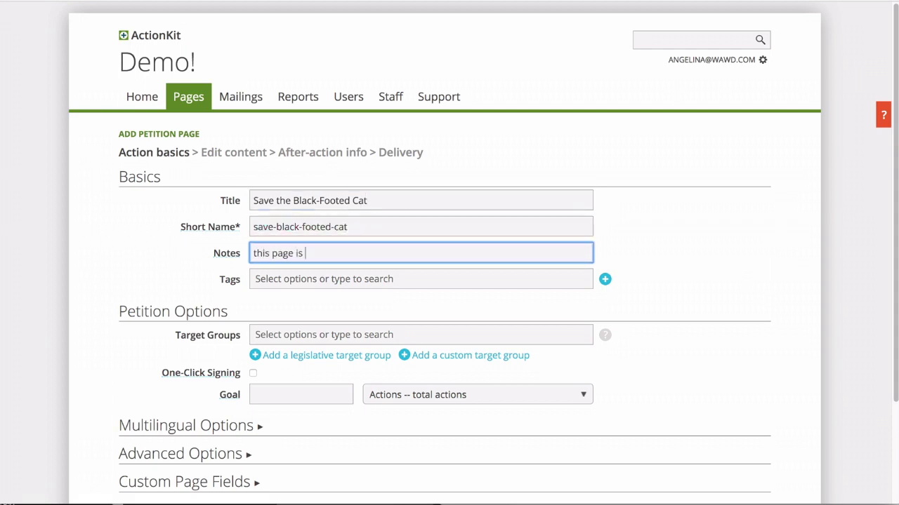
pyautogui.write('for the Spring campaign for t')
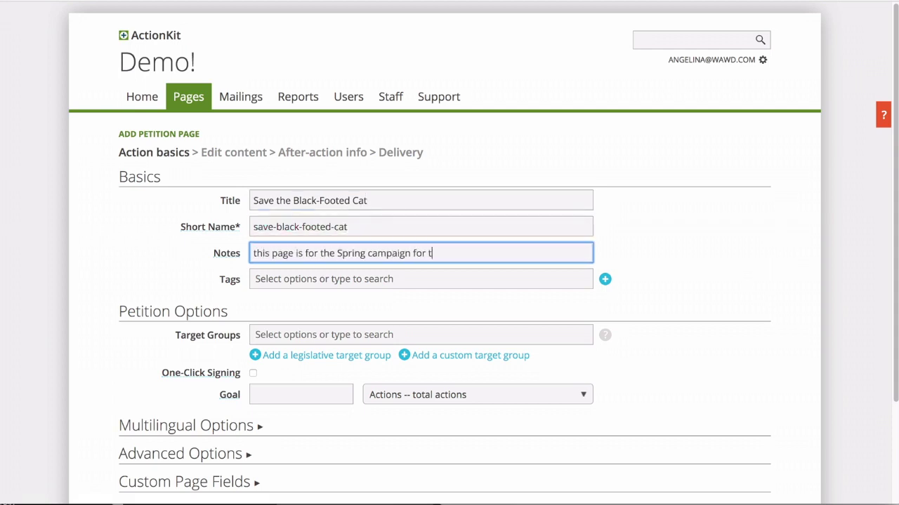
pyautogui.write('he black-footed cat')
# - Tag the petition page with the existing tags issue_wildlife and black-footed_cat
pyautogui.press('Tab')
pyautogui.write('wild')
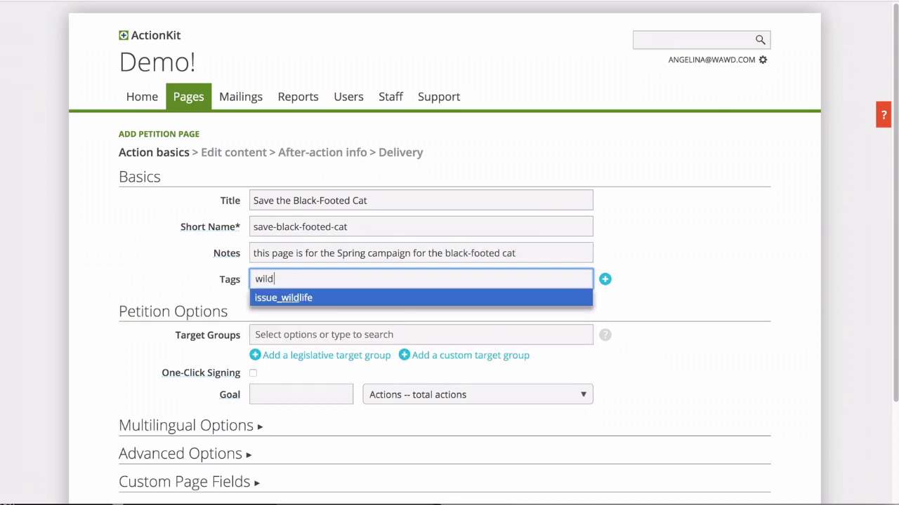
pyautogui.press('Return')
pyautogui.write('bl')
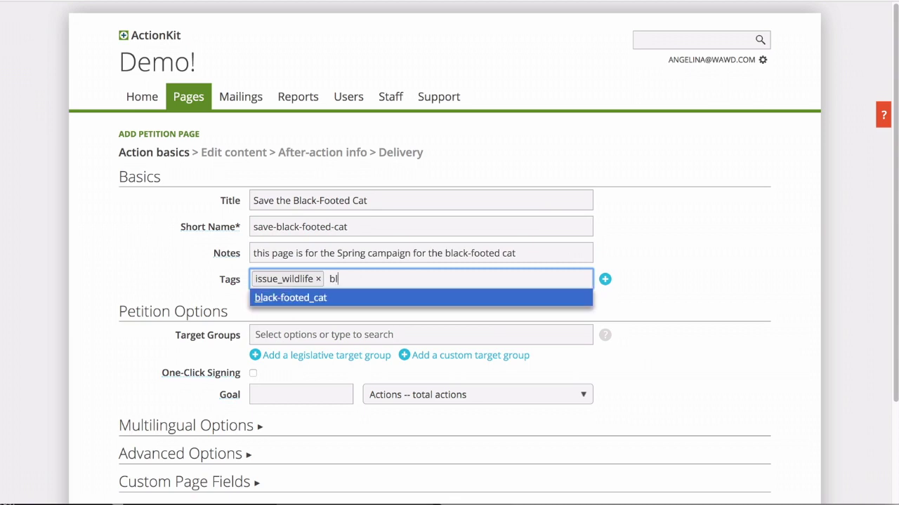
pyautogui.press('Return')
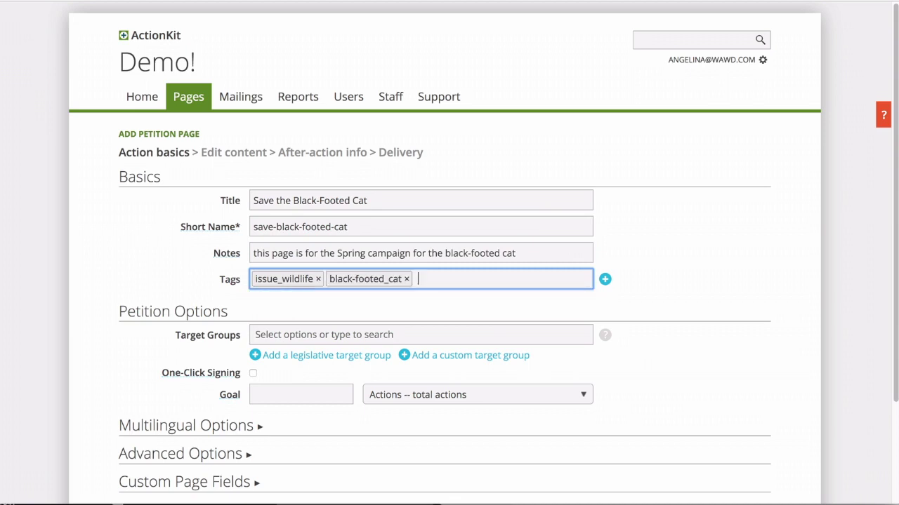
# - Create a new tag named all_cats and save it to the petition page
pyautogui.click(605, 280)
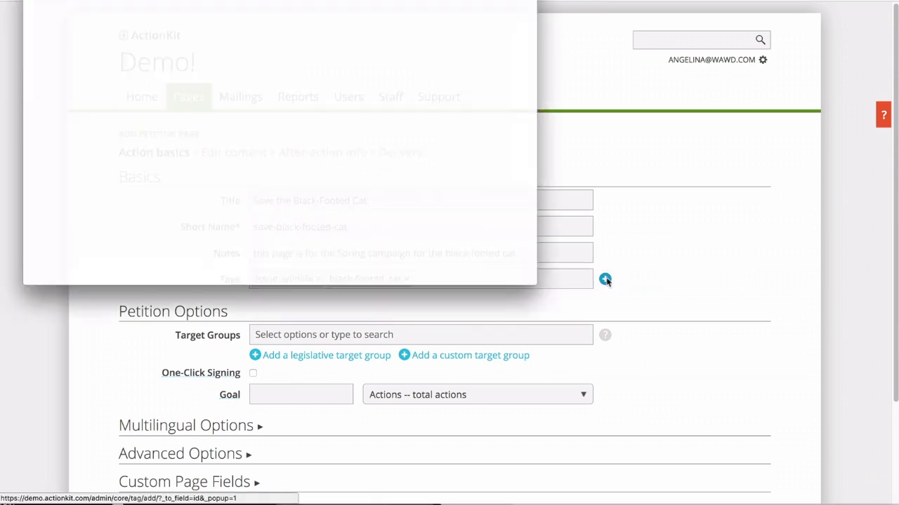
pyautogui.write('all')
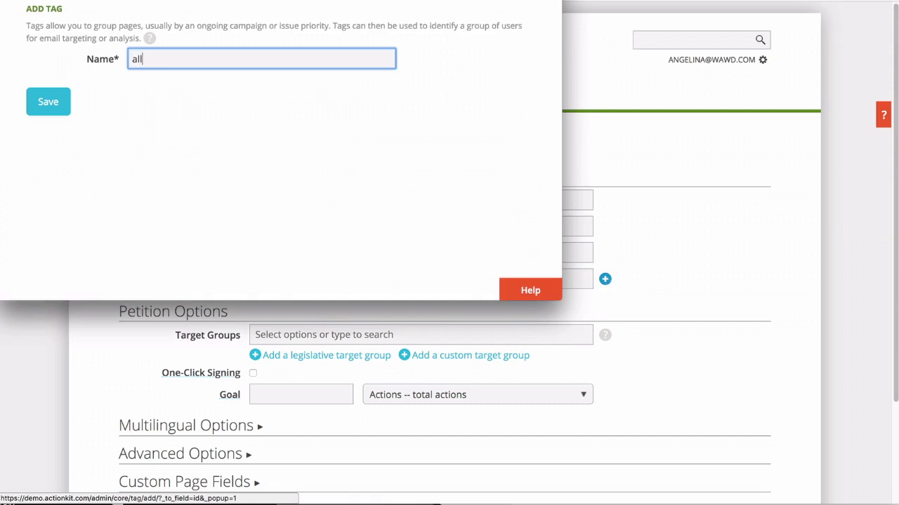
pyautogui.write('_cats')
pyautogui.click(67, 106)
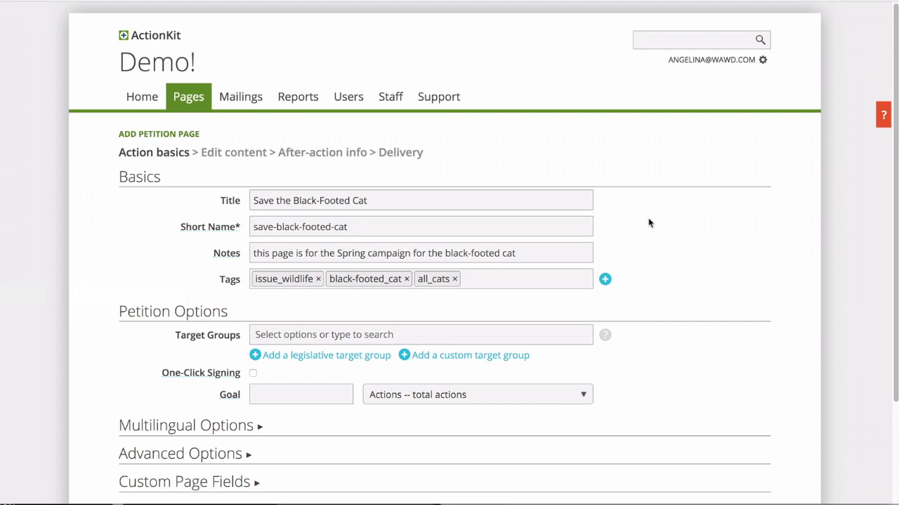
# - Target the petition at the U.S. House and set its goal to 1000 total actions
pyautogui.click(554, 335)
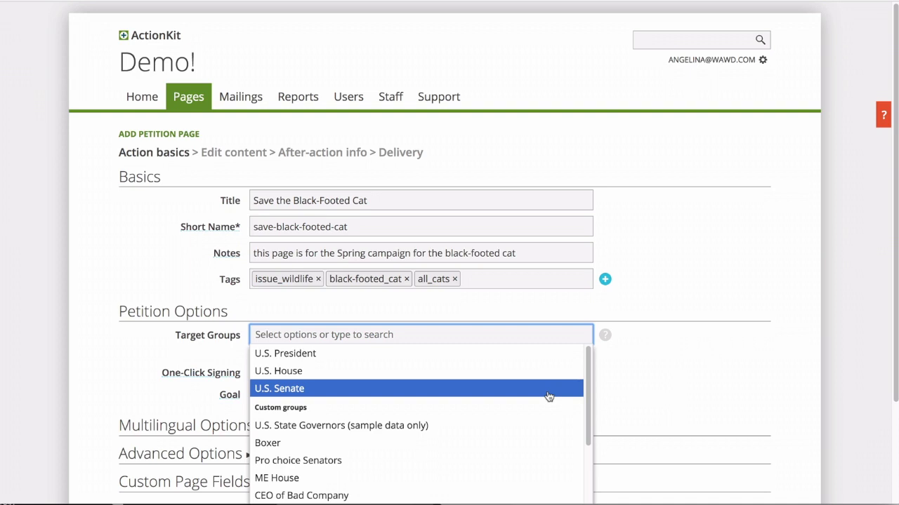
pyautogui.click(551, 371)
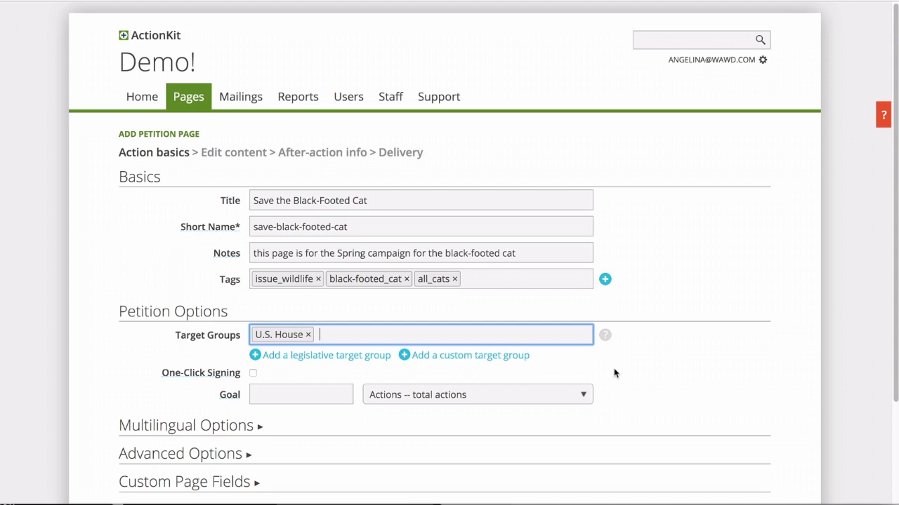
pyautogui.press('Tab')
pyautogui.press('Tab')
pyautogui.press('Tab')
pyautogui.press('Tab')
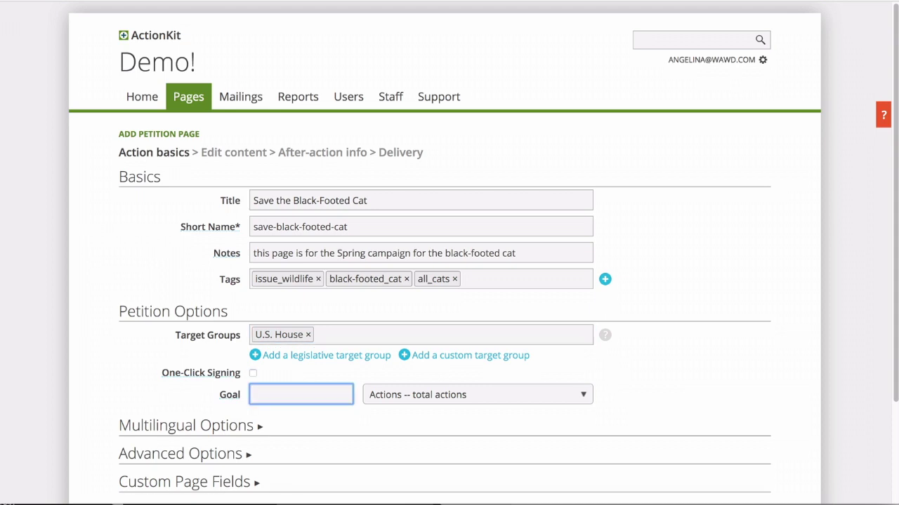
pyautogui.write('1000')
pyautogui.click(576, 403)
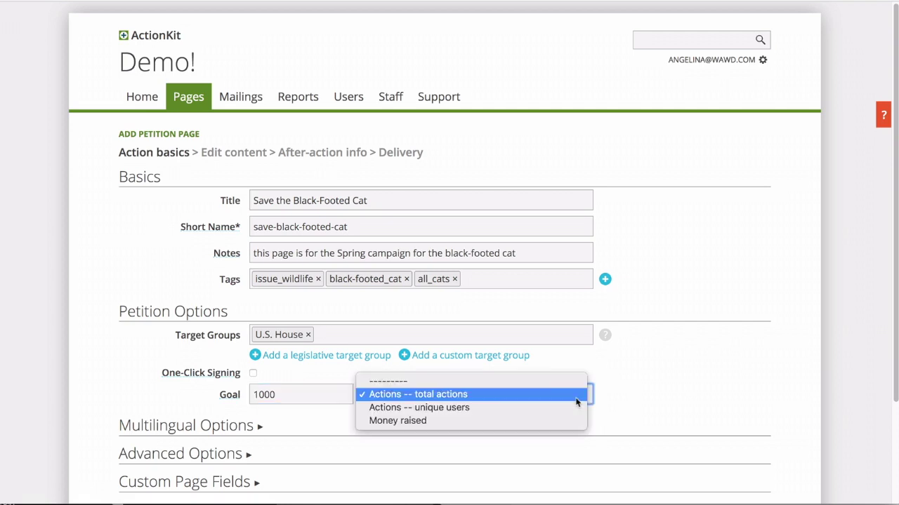
pyautogui.click(576, 402)
# - Expand the custom page fields, leave them empty, and continue to editing the petition's content
pyautogui.scroll(-3, 604, 399)
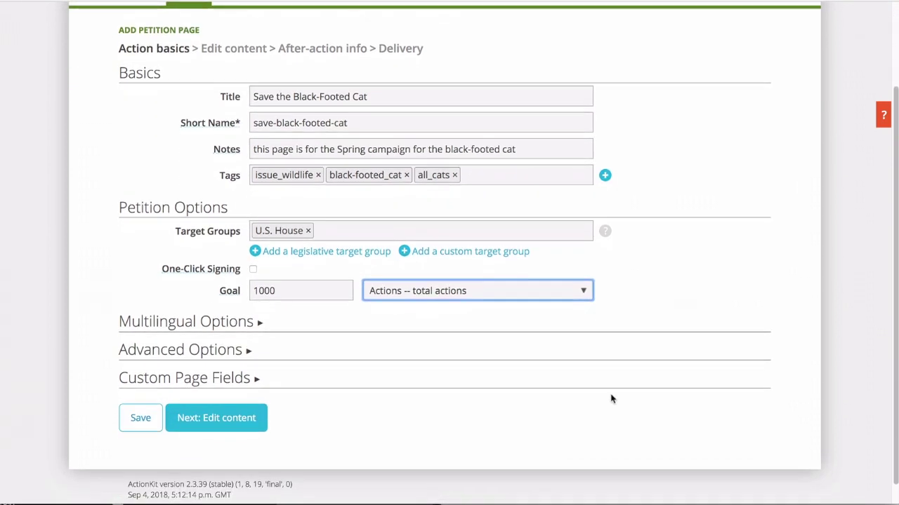
pyautogui.click(257, 380)
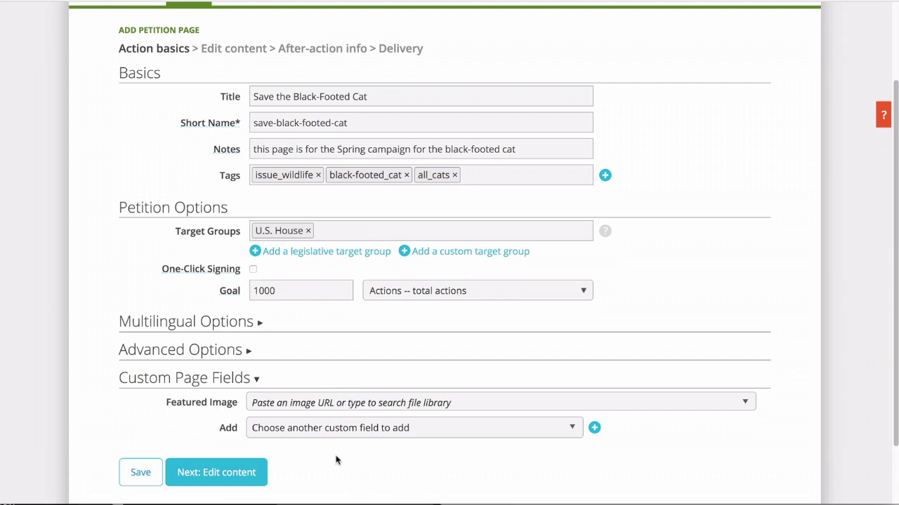
pyautogui.click(244, 472)
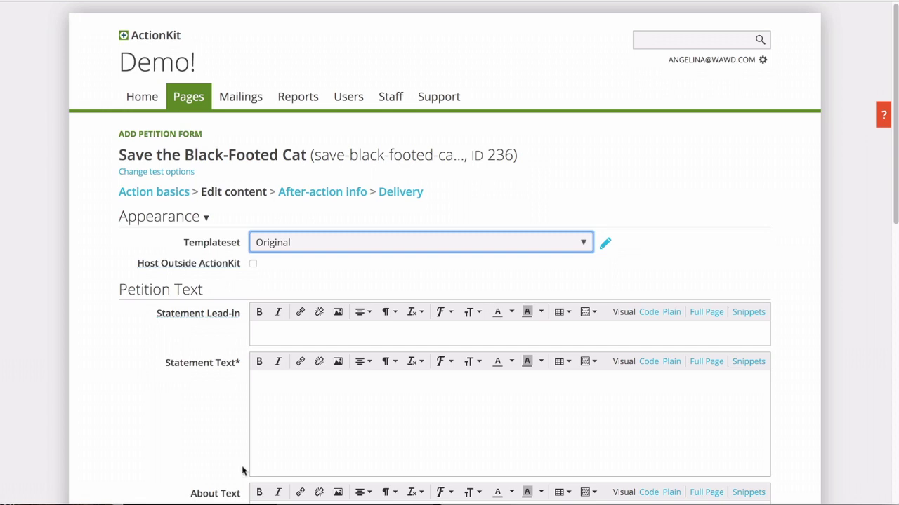
# - Review the templateset choices for the petition, keeping Original selected
pyautogui.click(586, 243)
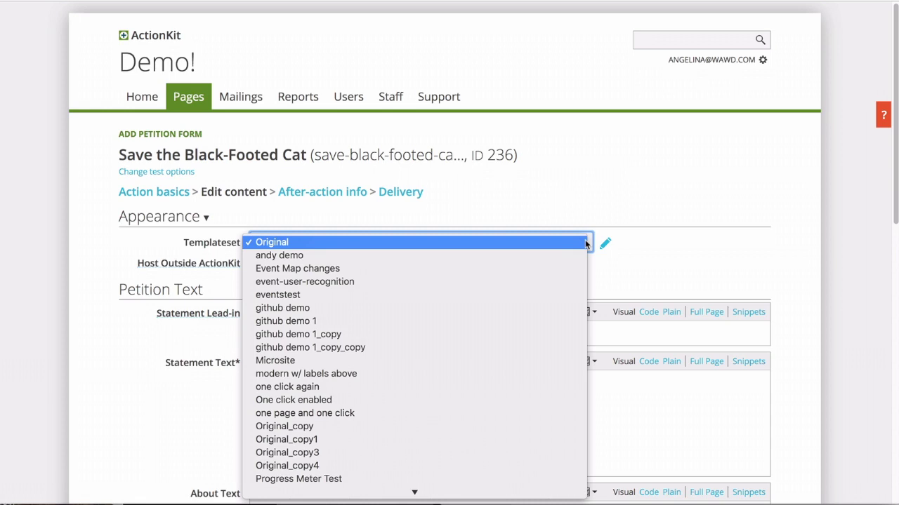
pyautogui.click(586, 243)
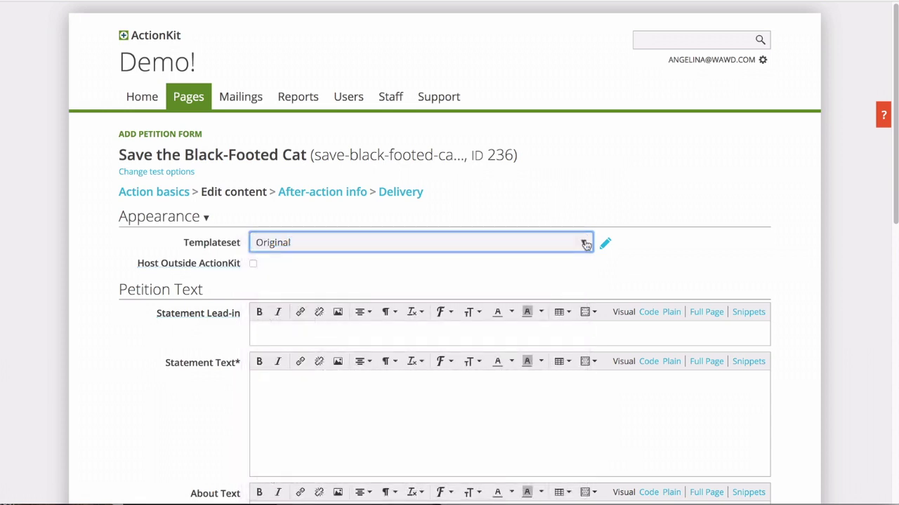
# - Enter as Statement Text: "The black-footed cat is important because of its extreme adorableness. We urge you to support legislation to protect the habitat of this snuggly purdlebeast."
pyautogui.scroll(-2, 590, 273)
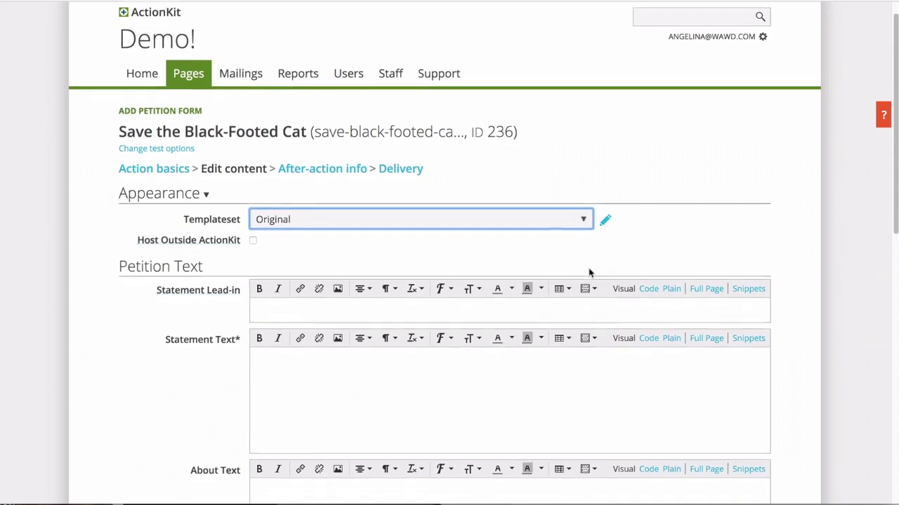
pyautogui.scroll(-4, 589, 268)
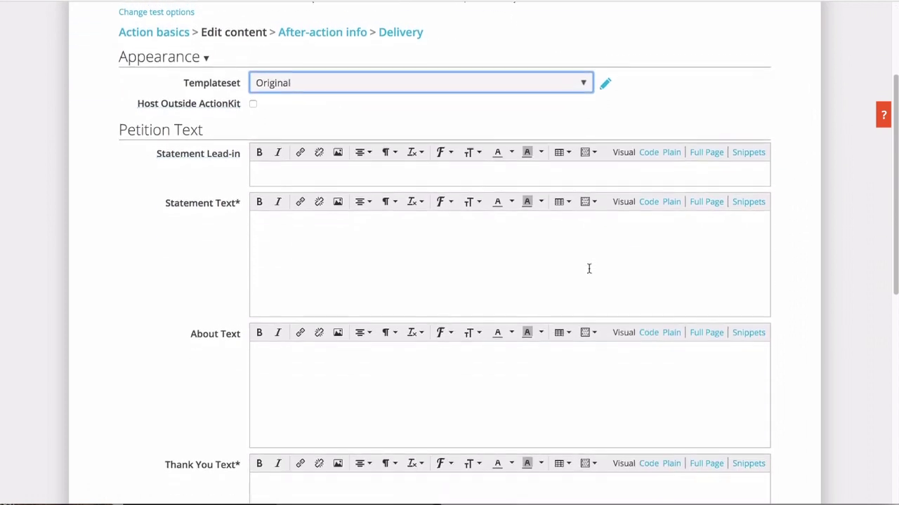
pyautogui.scroll(-1, 589, 268)
pyautogui.click(588, 270)
pyautogui.write('The black-')
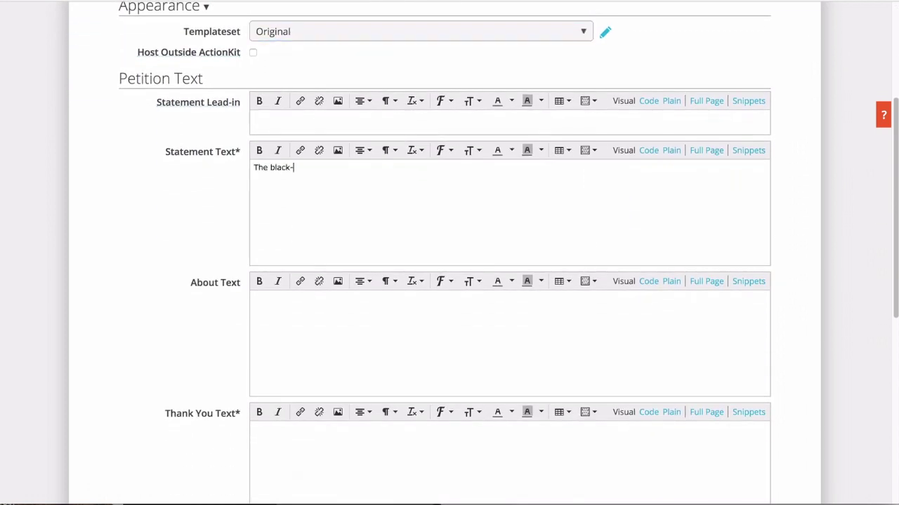
pyautogui.write('footed cat is important because of its extreme adorableness. We urge you to suppor')
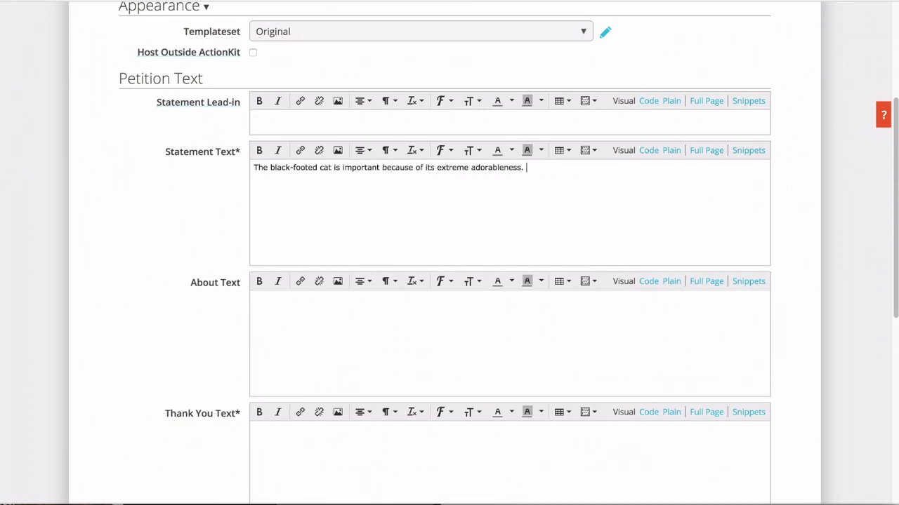
pyautogui.write('t legislation to protect the habitat of this snuggly purdlebeast.')
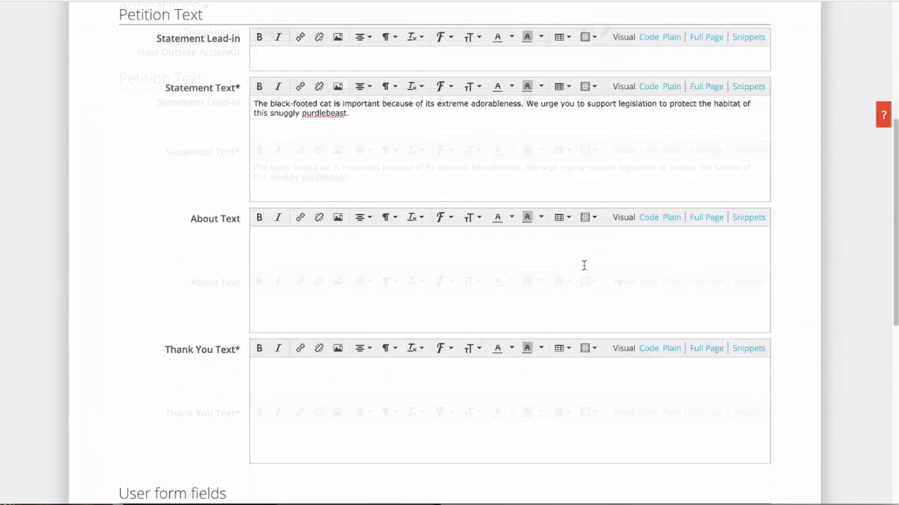
# - Paste the copied black-footed cat description and photo into the About Text, and enter "Thank you!" as the Thank You Text
pyautogui.click(583, 265)
pyautogui.hotkey('ctrl', 'v')
pyautogui.click(553, 400)
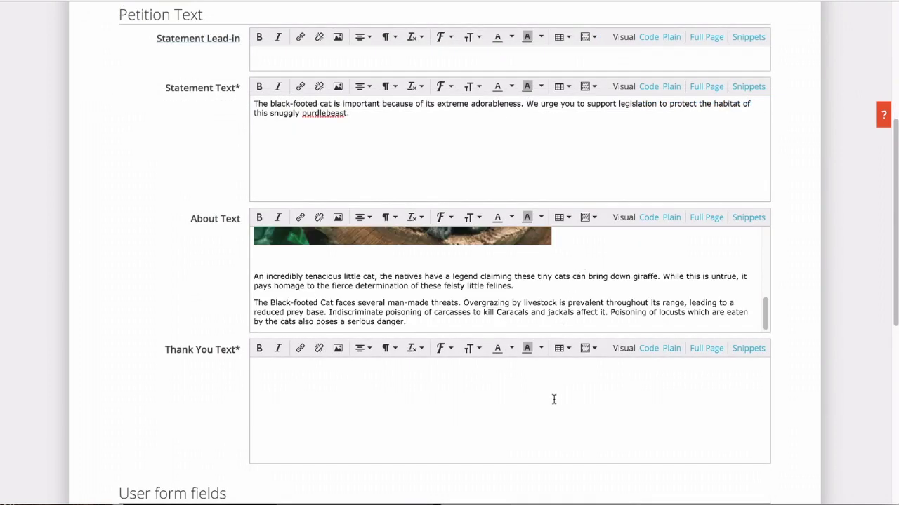
pyautogui.write('Thank you!')
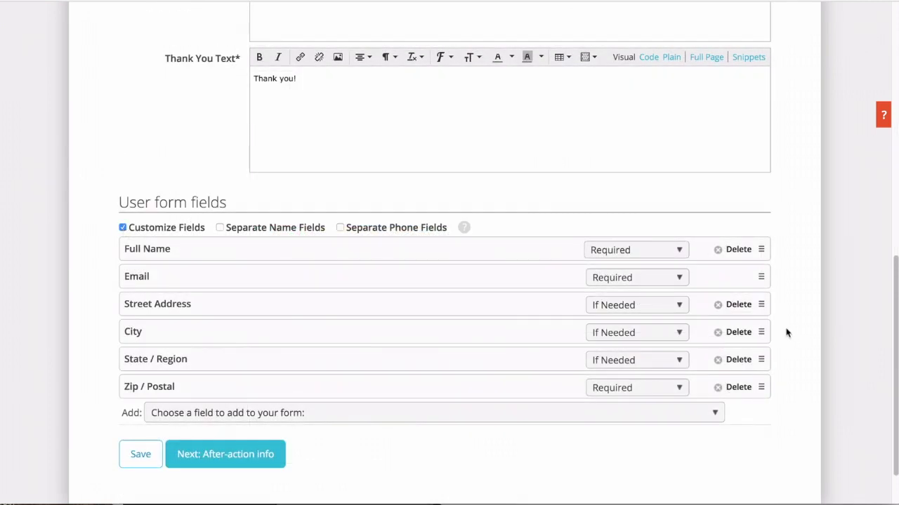
# - Remove the Street Address, City and State / Region fields from the petition's user form
pyautogui.click(738, 304)
pyautogui.click(738, 305)
pyautogui.click(738, 305)
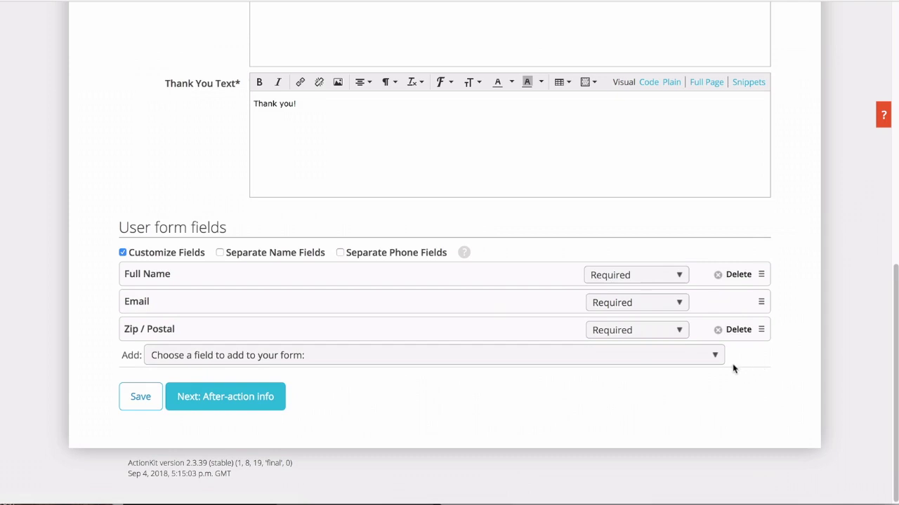
# - Add a custom action field named adorableness, labelled "How adorable is the black-footed cat?", as a select menu with values including Really, Very, Extremely and I Can't Even
pyautogui.click(714, 358)
pyautogui.scroll(-5, 625, 440)
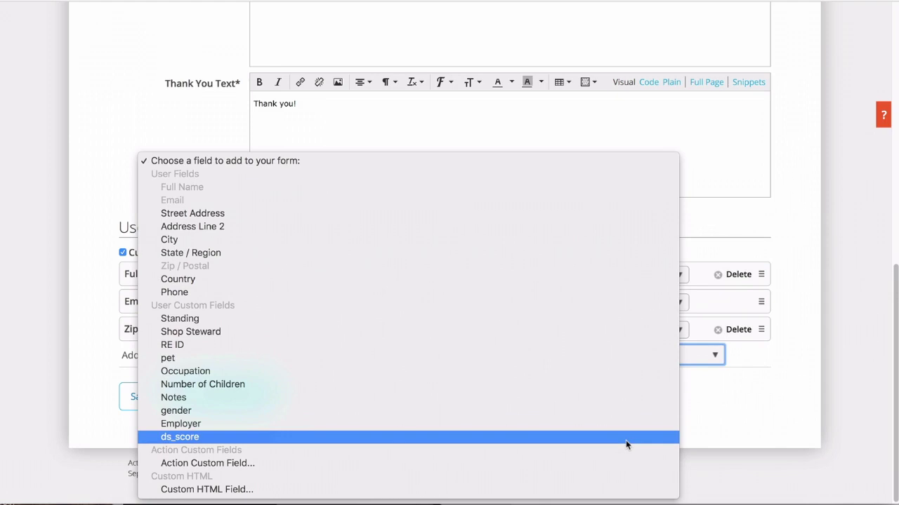
pyautogui.click(618, 463)
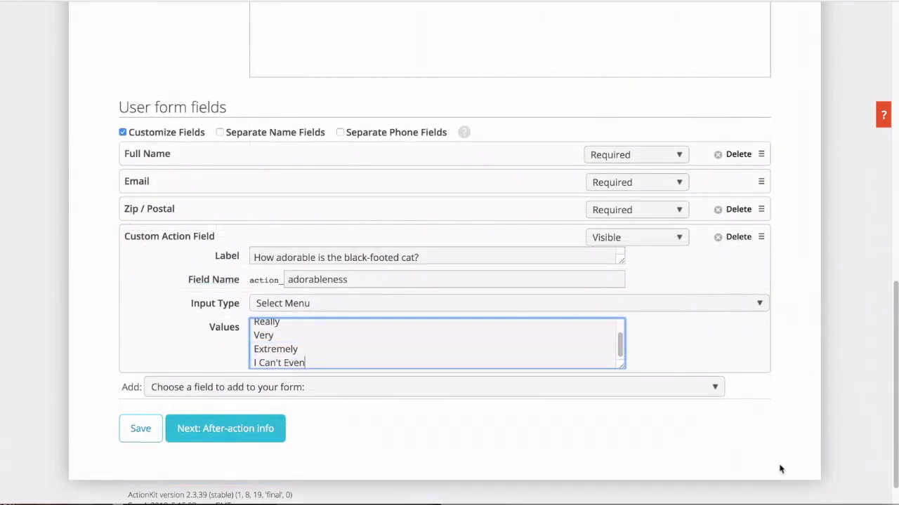
# - Continue to the after-action info and set the confirmation email subject to "Thank You For Signing Our Petition!"
pyautogui.click(260, 435)
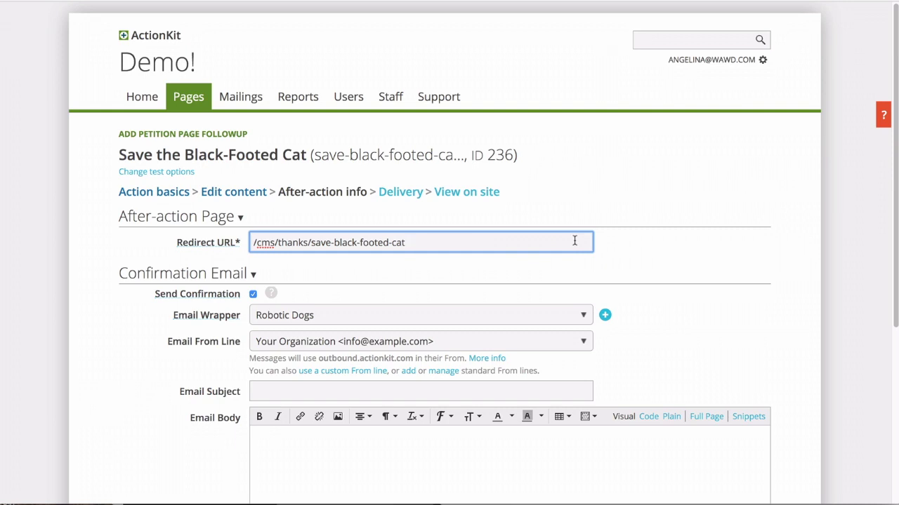
pyautogui.tripleClick(574, 240)
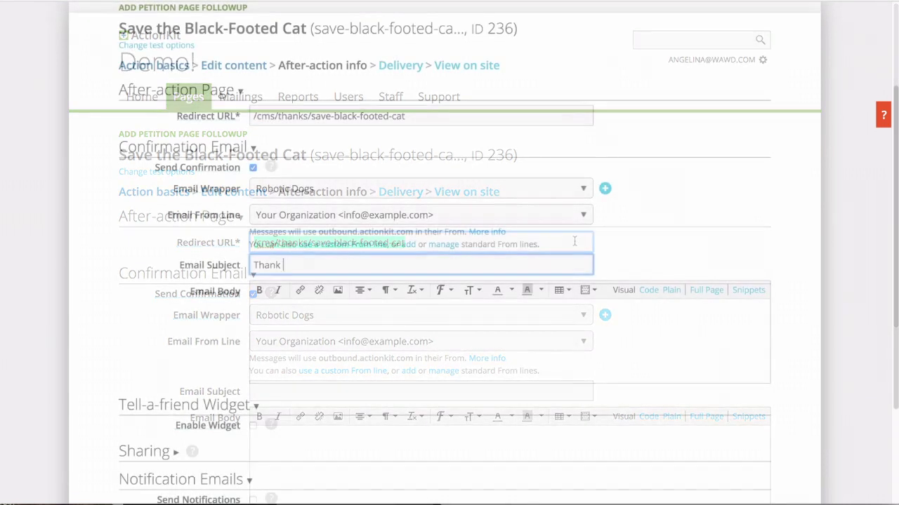
pyautogui.write('You For Signing Our Petition!')
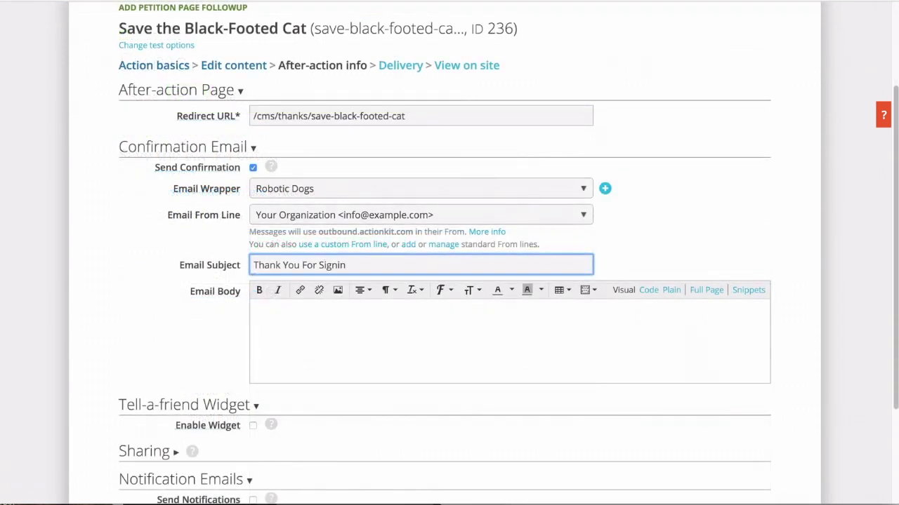
# - Write the confirmation email body: "Hi" followed by the user's First name snippet and a comma, with "Thanks so much!" on a new line
pyautogui.click(502, 323)
pyautogui.write('Hi')
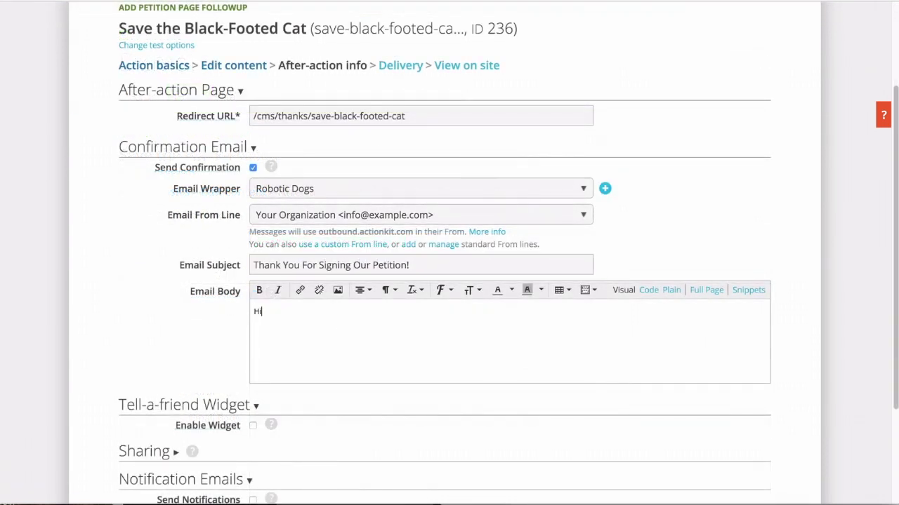
pyautogui.click(743, 292)
pyautogui.click(784, 330)
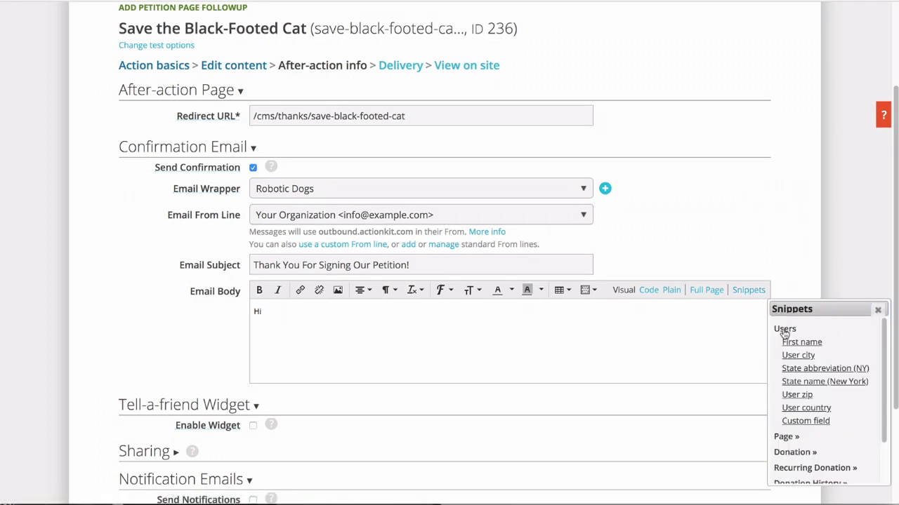
pyautogui.click(794, 343)
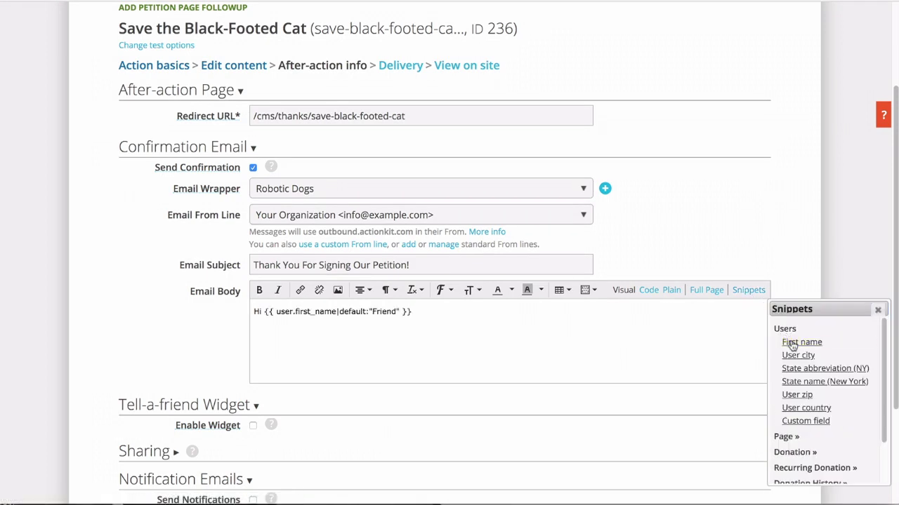
pyautogui.click(877, 311)
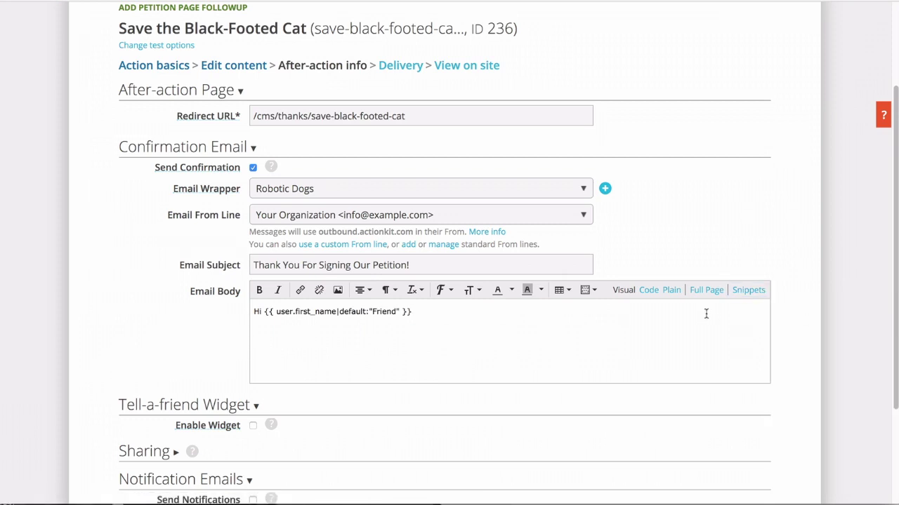
pyautogui.write(',')
pyautogui.press('Return')
pyautogui.write('Thanks so much!')
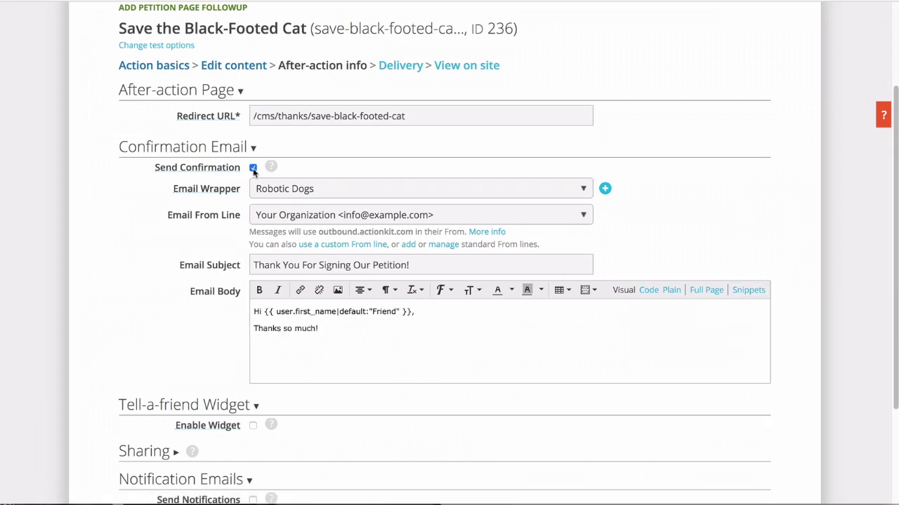
pyautogui.scroll(-5, 678, 220)
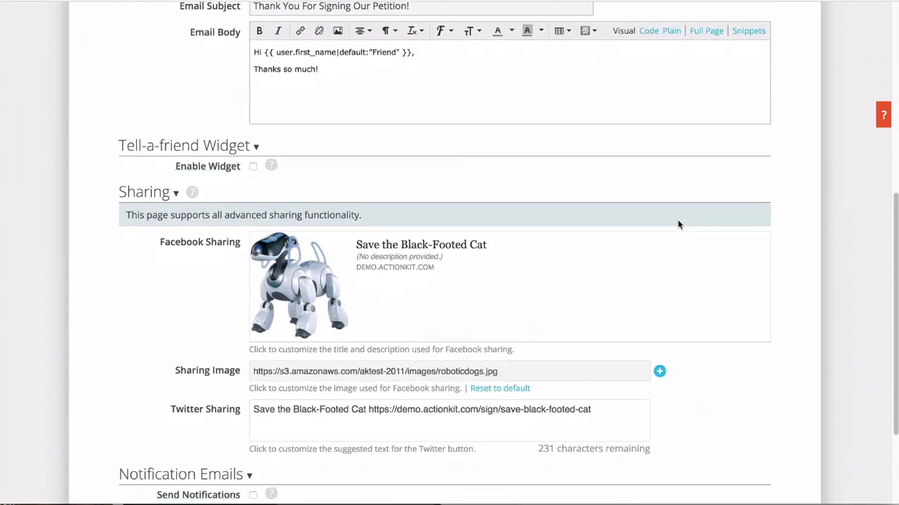
pyautogui.click(327, 299)
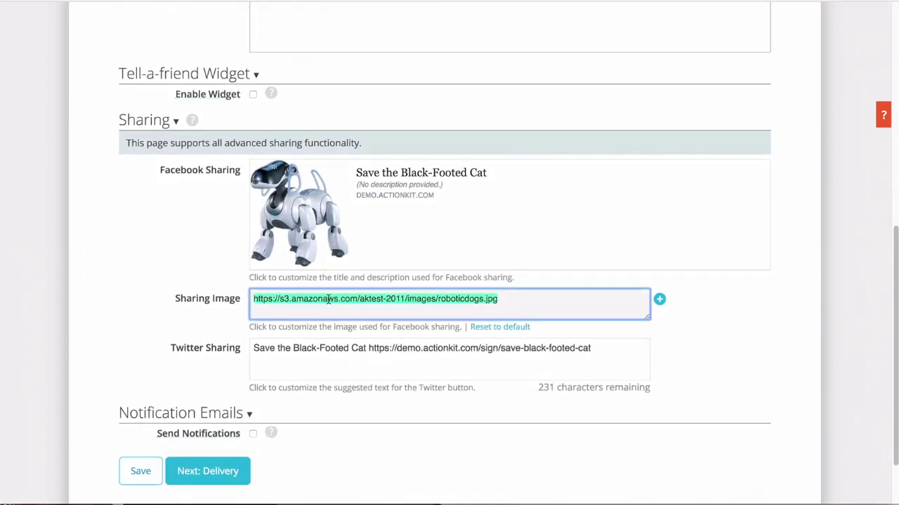
pyautogui.write('https://s3.amazonaws.com/aktest-2011/images/blackfooted.png')
pyautogui.scroll(-3, 609, 329)
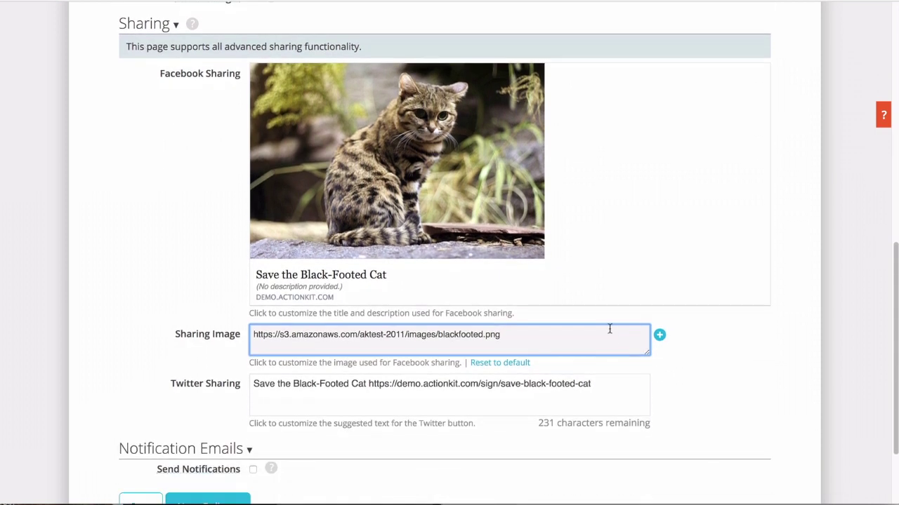
# - Enable notification emails with the "Notify every 1000" notification and save the after-action info
pyautogui.scroll(-1, 609, 330)
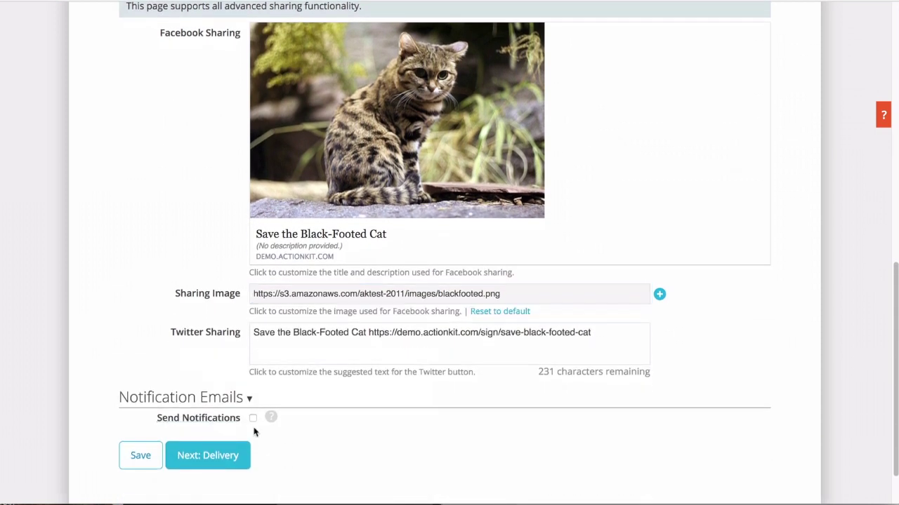
pyautogui.click(253, 418)
pyautogui.click(284, 439)
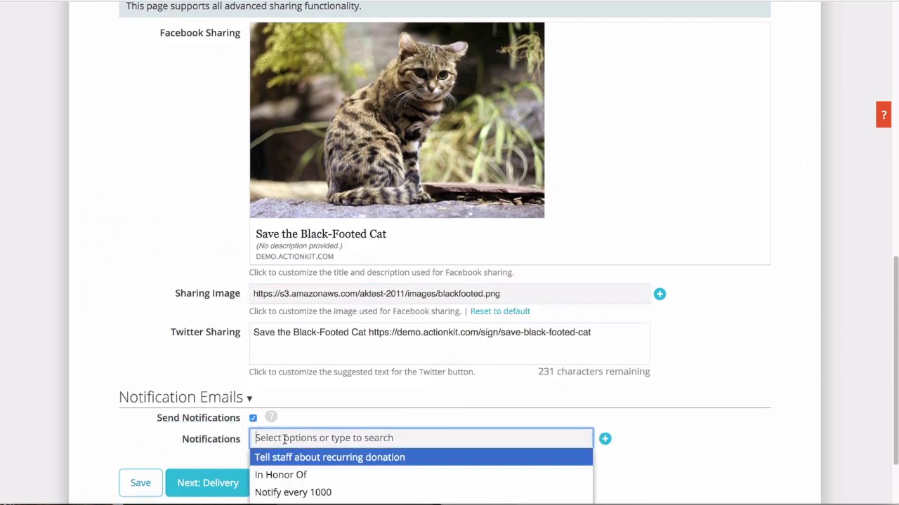
pyautogui.click(296, 492)
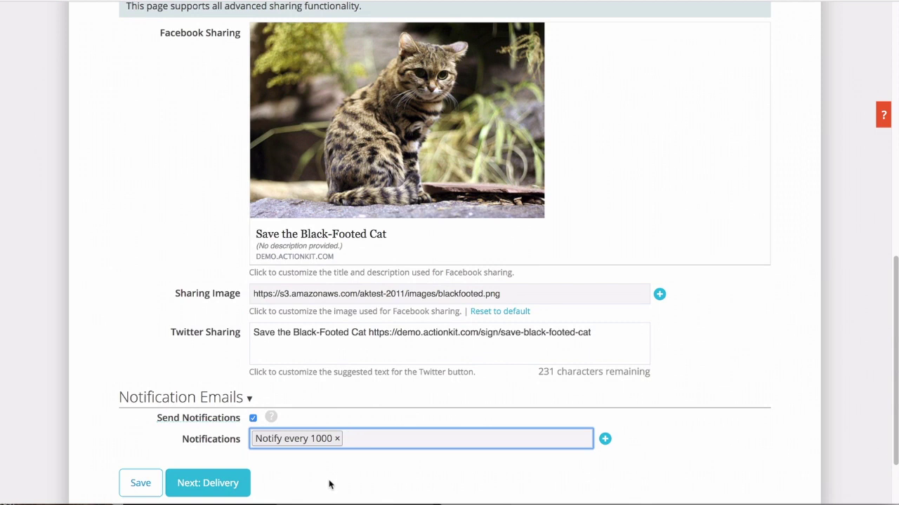
pyautogui.click(330, 485)
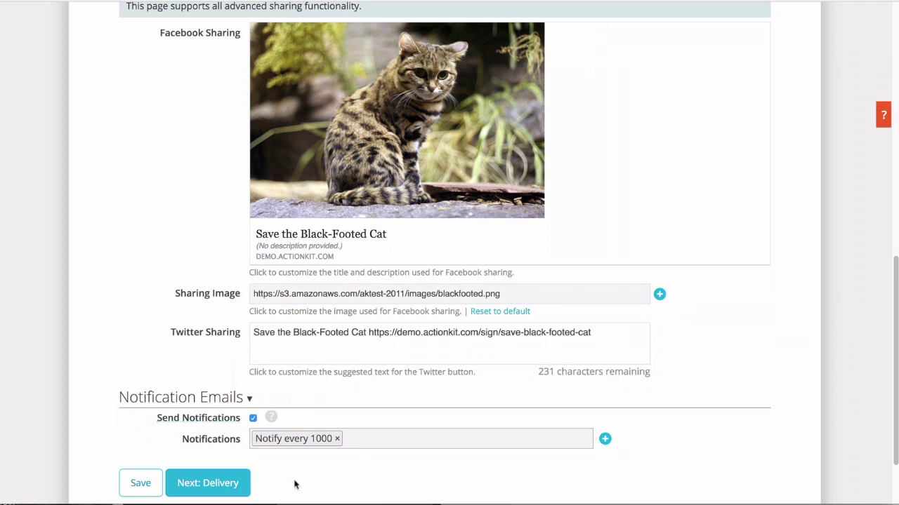
pyautogui.click(144, 485)
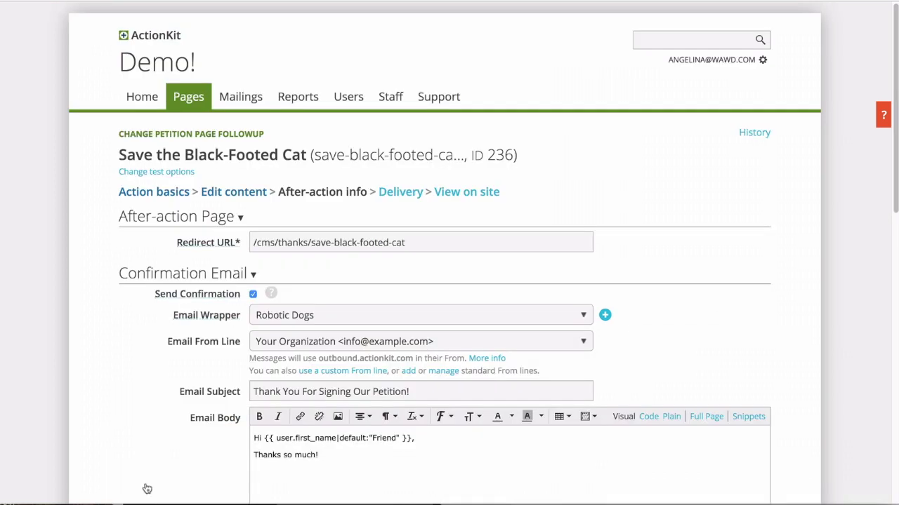
# - View the petition page on the site and fill in the test signer's name, email address and ZIP code
pyautogui.click(457, 193)
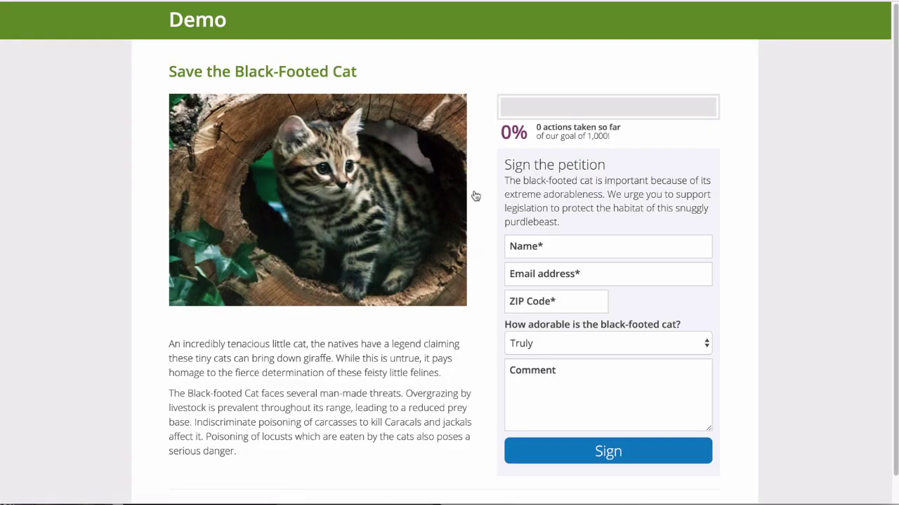
pyautogui.write('Jane Doe')
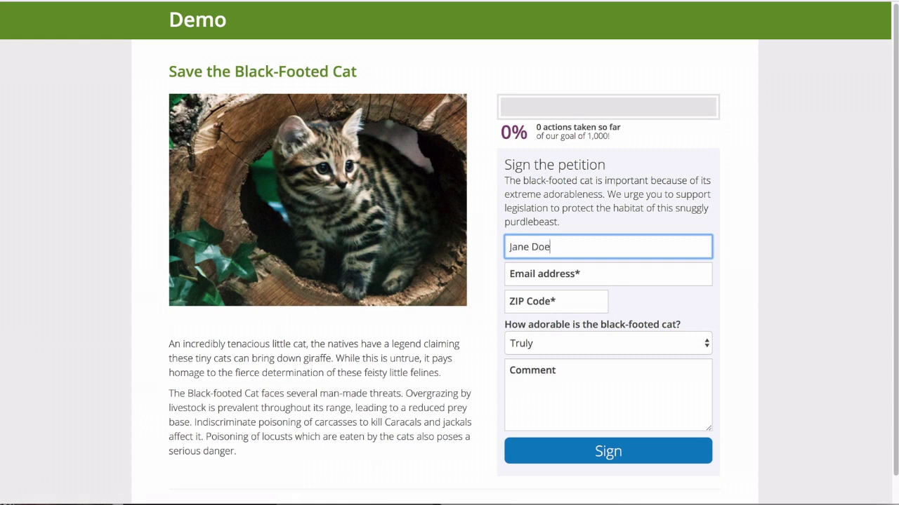
pyautogui.press('Tab')
pyautogui.write('jane@exam')
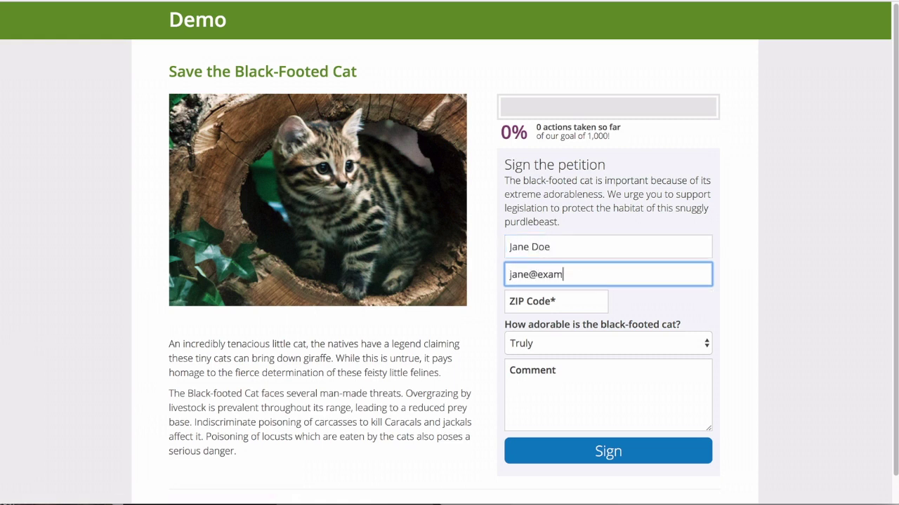
pyautogui.write('ple.com')
pyautogui.press('Tab')
pyautogui.write('94')
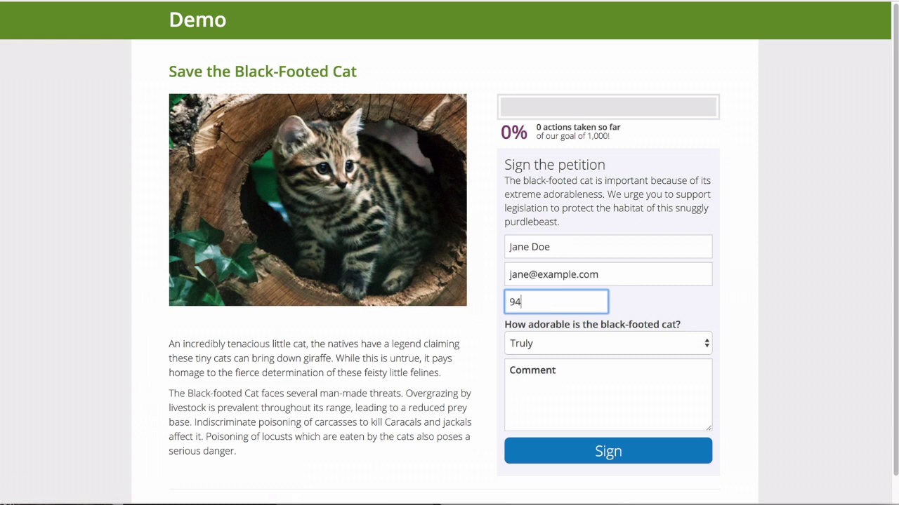
pyautogui.write('611')
# - Answer "I Can't Even" to how adorable the black-footed cat is, and sign the petition
pyautogui.click(706, 343)
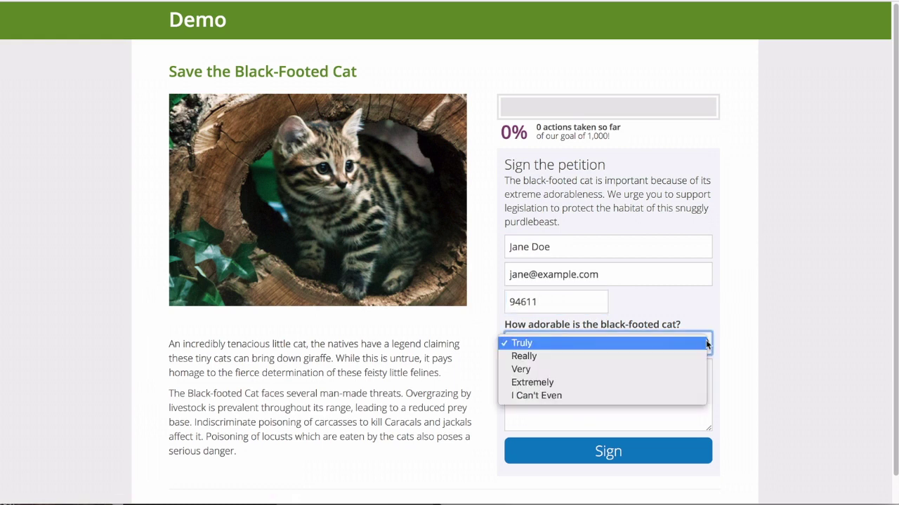
pyautogui.click(680, 396)
pyautogui.click(676, 451)
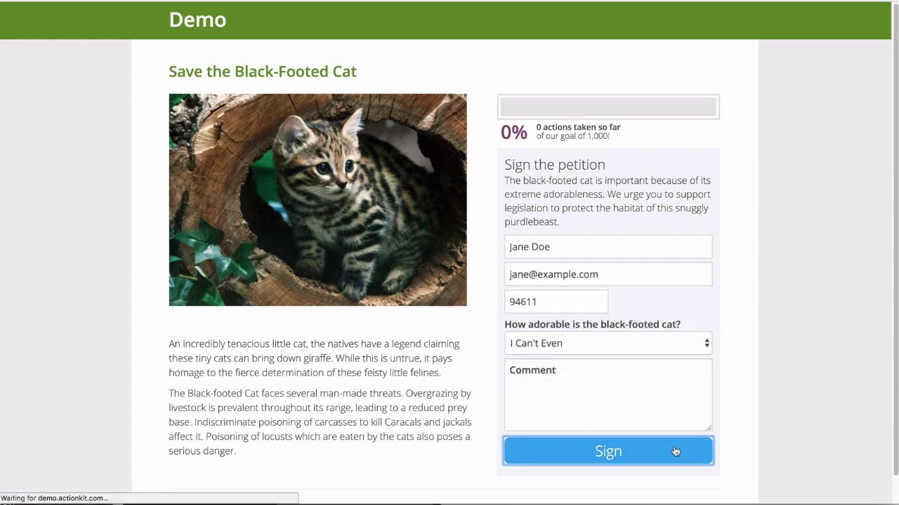